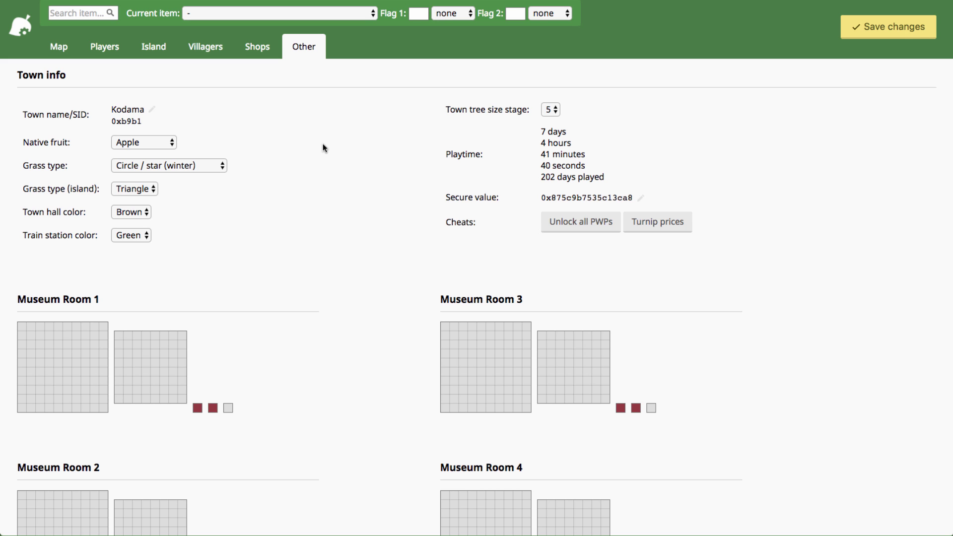
Scroll down and back up the Other page to review town info and museum rooms
scroll(322, 148, "down", 3)
scroll(323, 147, "up", 3)
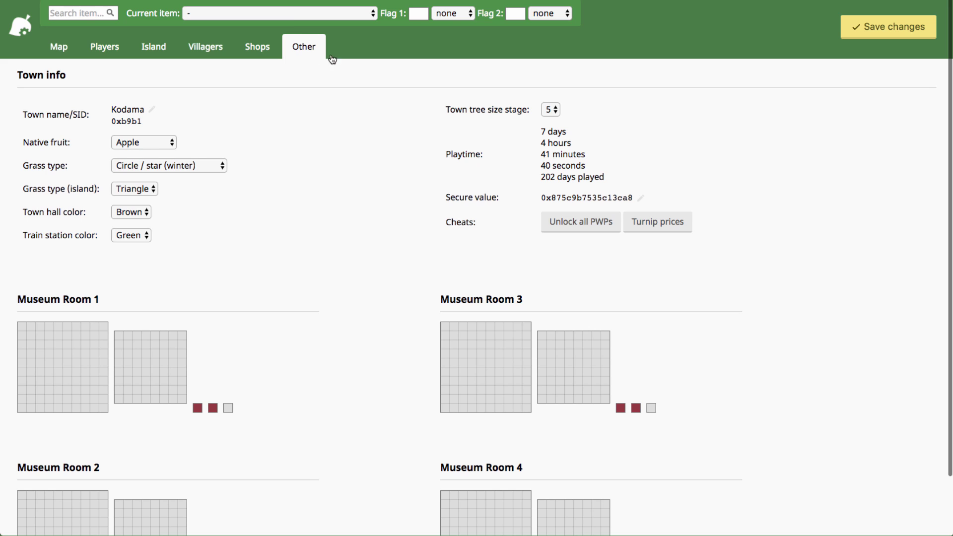
Glance at the map, then back on town info start renaming Kodama and cancel, keeping the name
left_click(57, 48)
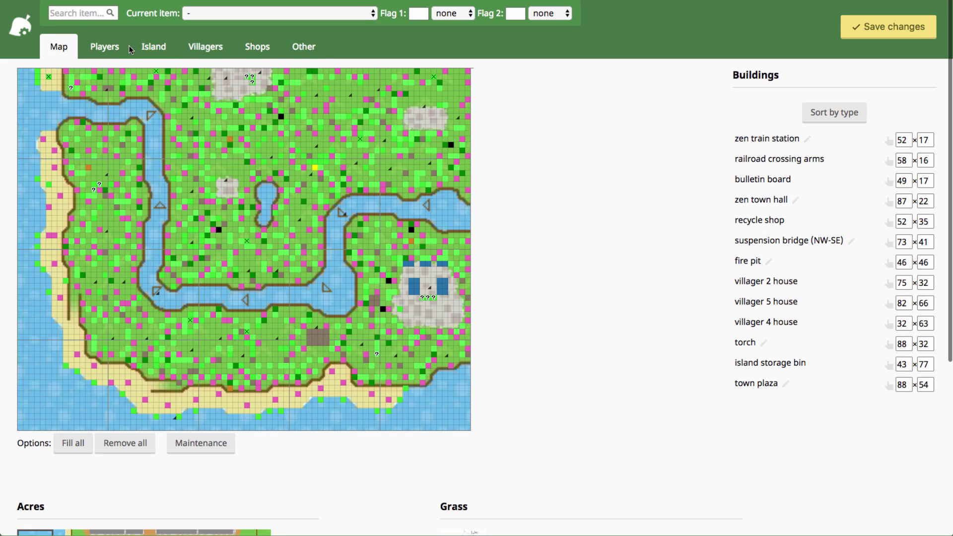
left_click(304, 52)
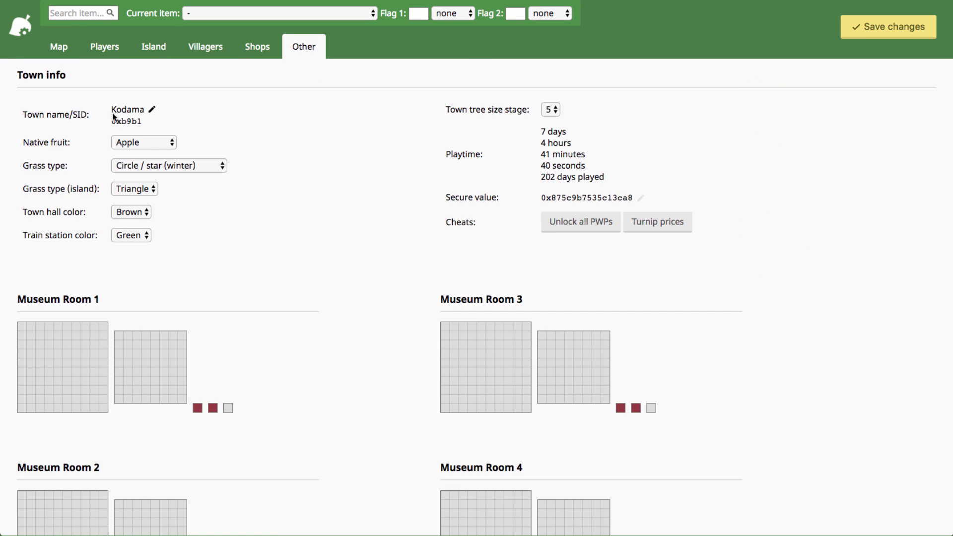
left_click(152, 108)
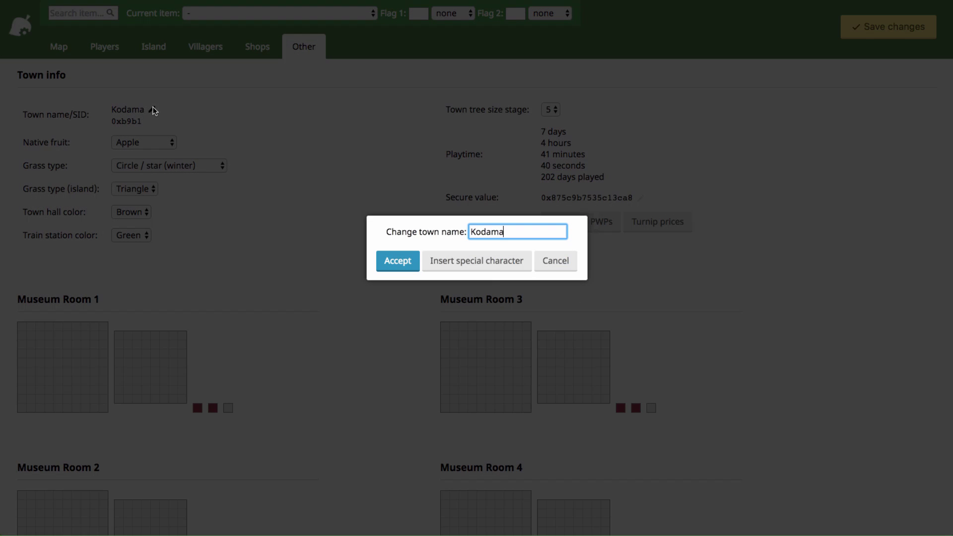
left_click_drag(533, 234, 431, 232)
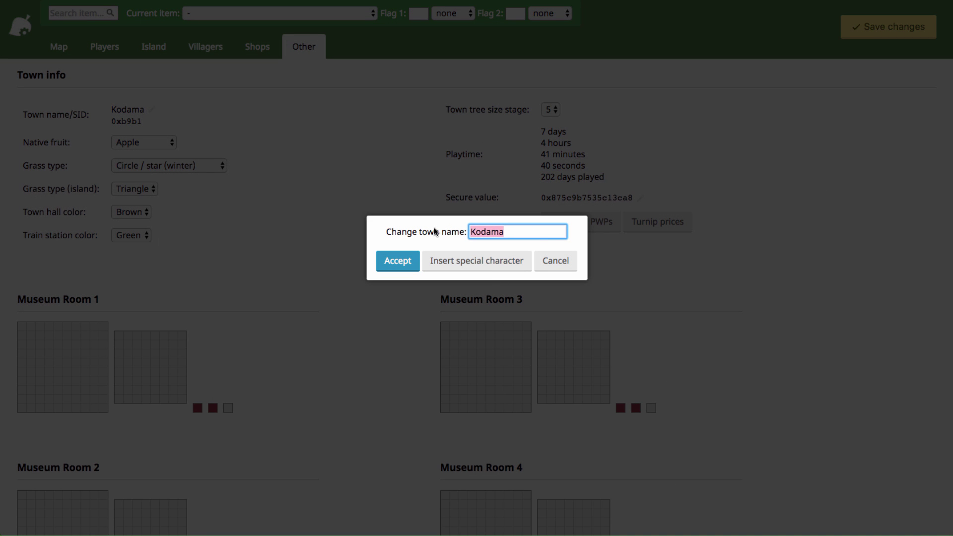
left_click(495, 231)
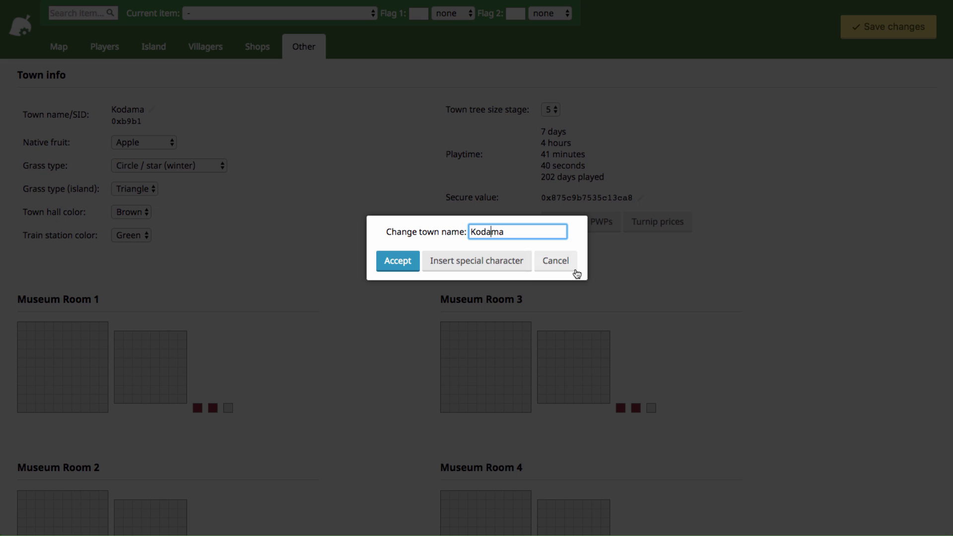
left_click(555, 266)
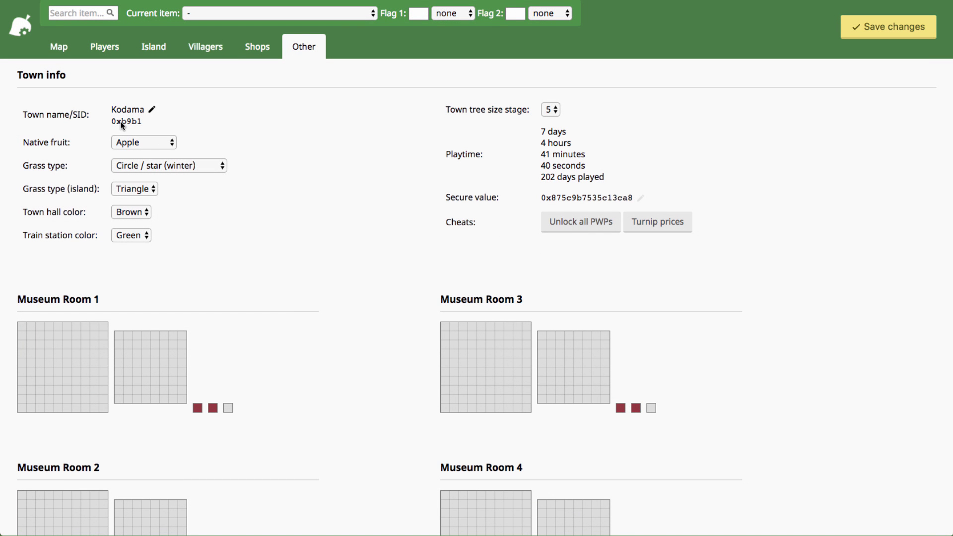
Review the native fruit list twice leaving Apple selected, then switch to the town map
left_click(144, 142)
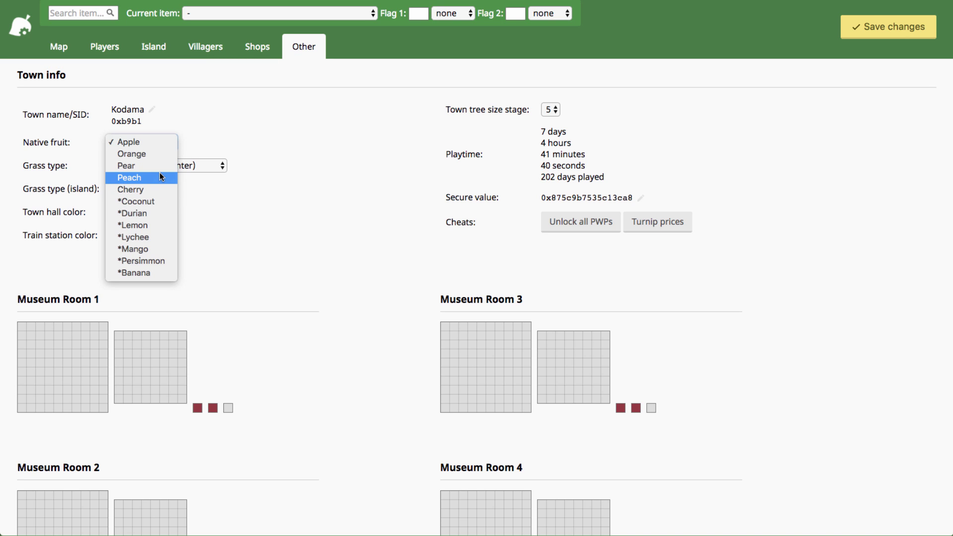
left_click(241, 133)
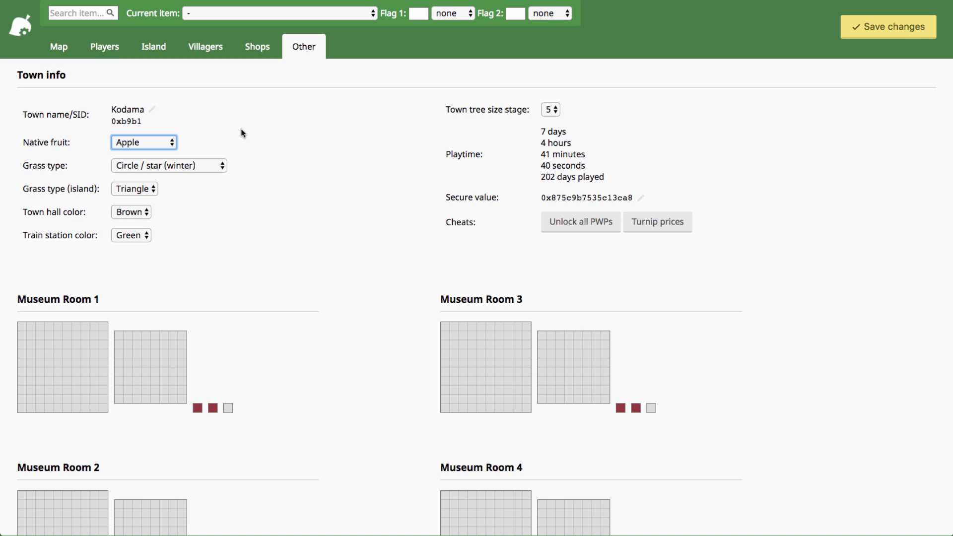
left_click(140, 142)
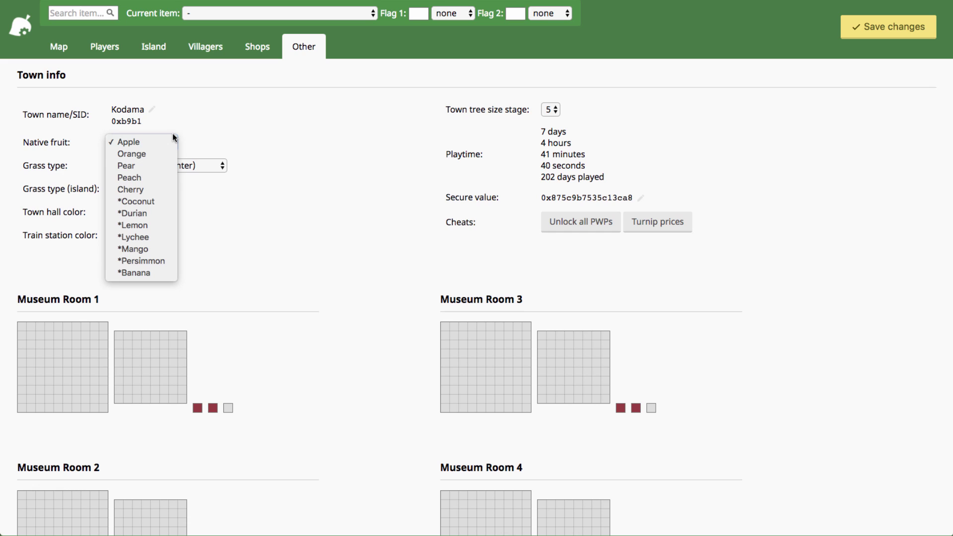
left_click(227, 124)
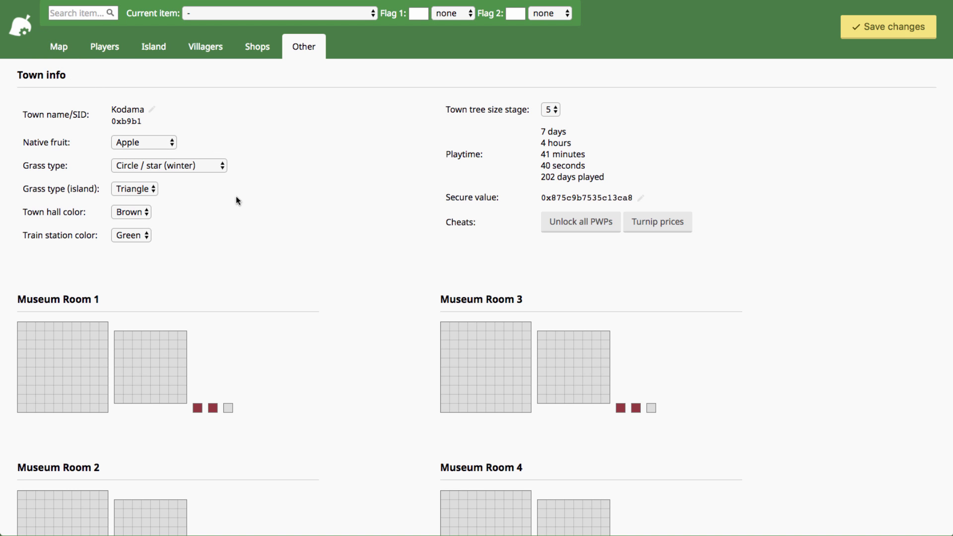
left_click(56, 46)
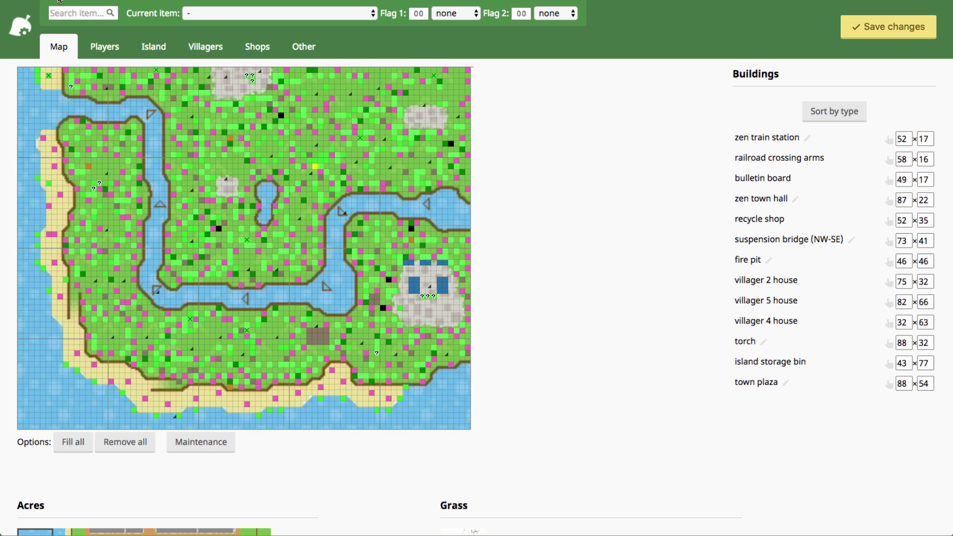
Search 'peach' and plant a peaches tree with Flag 1 set to perfect at tile 35x55
left_click(84, 15)
left_click(85, 14)
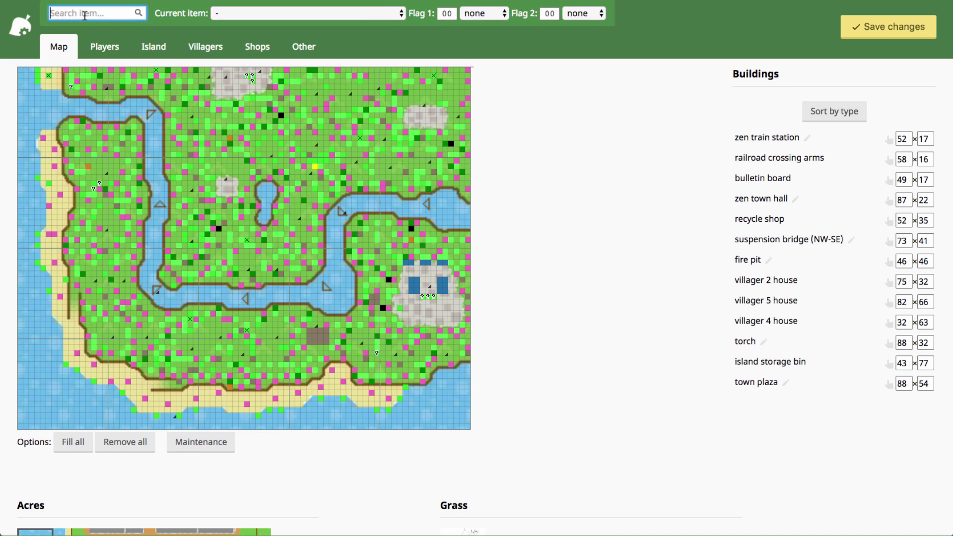
type("peach")
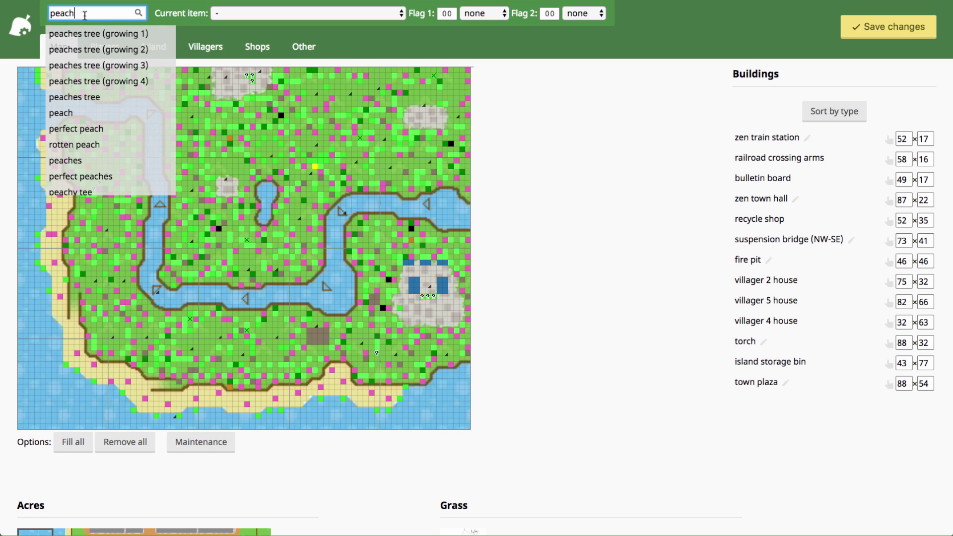
left_click(96, 96)
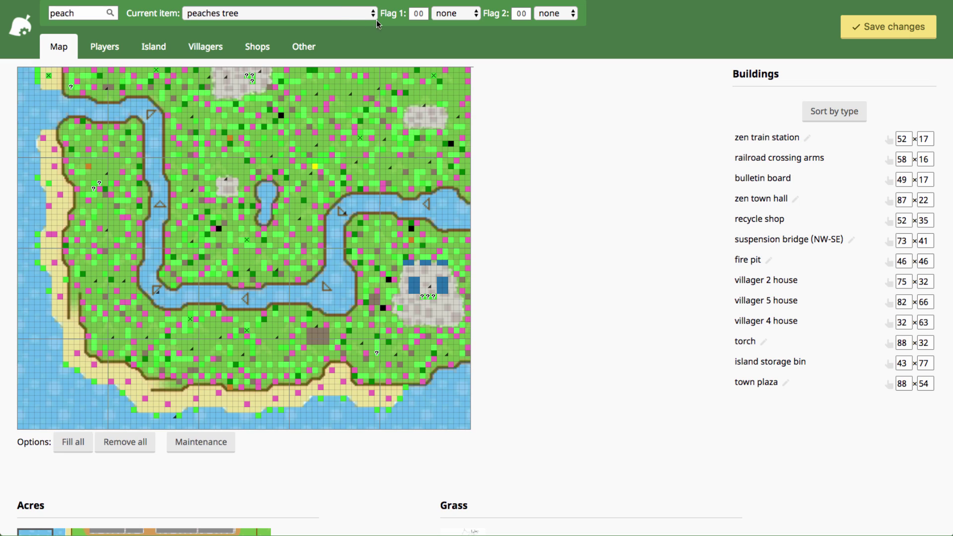
left_click(440, 15)
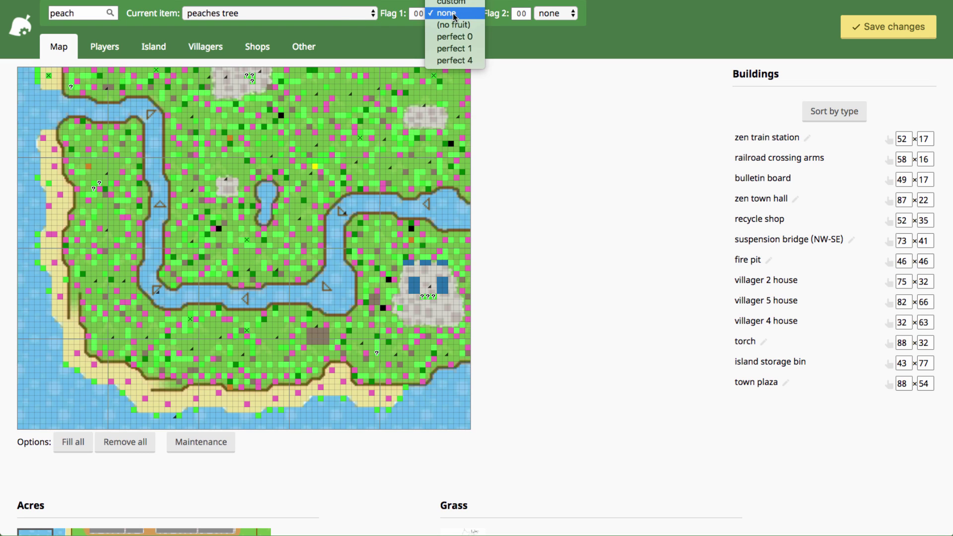
left_click(475, 61)
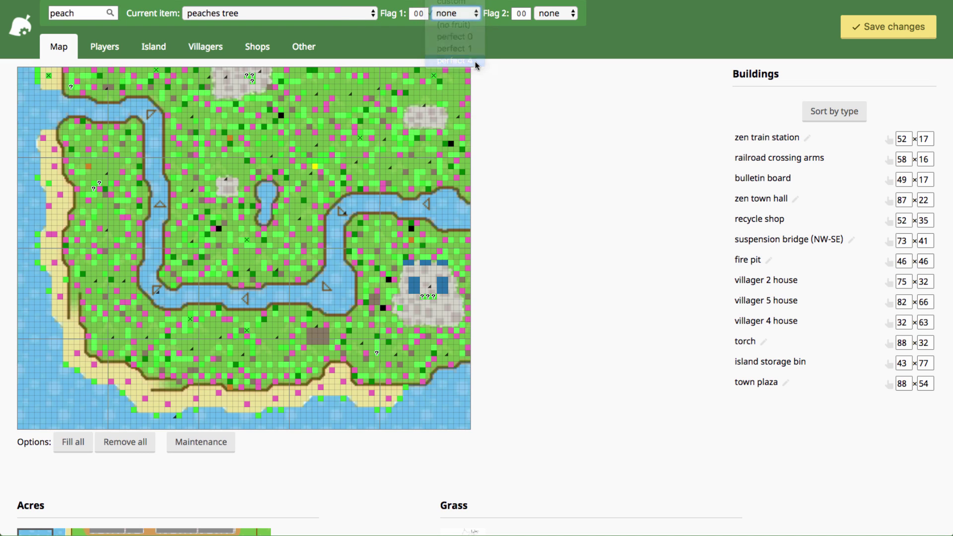
left_click(127, 293)
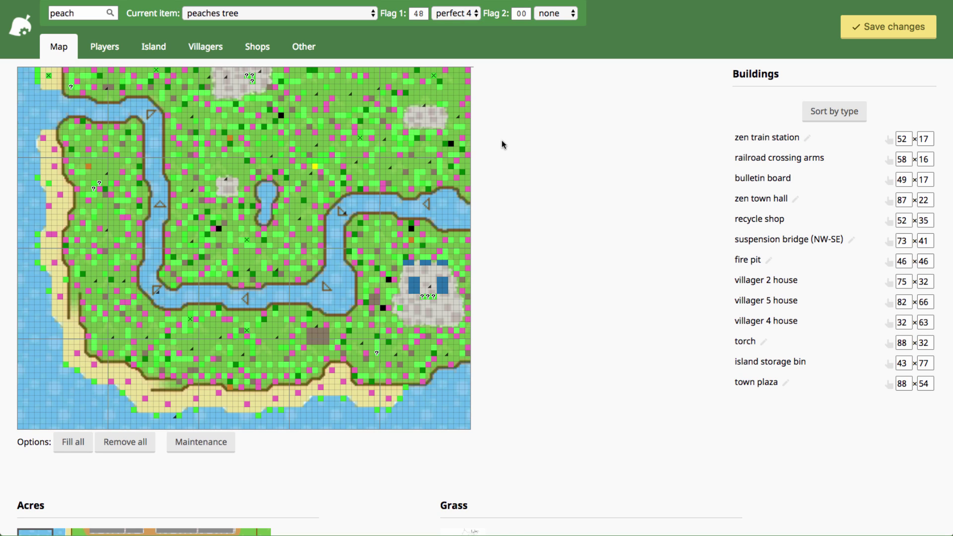
left_click(457, 16)
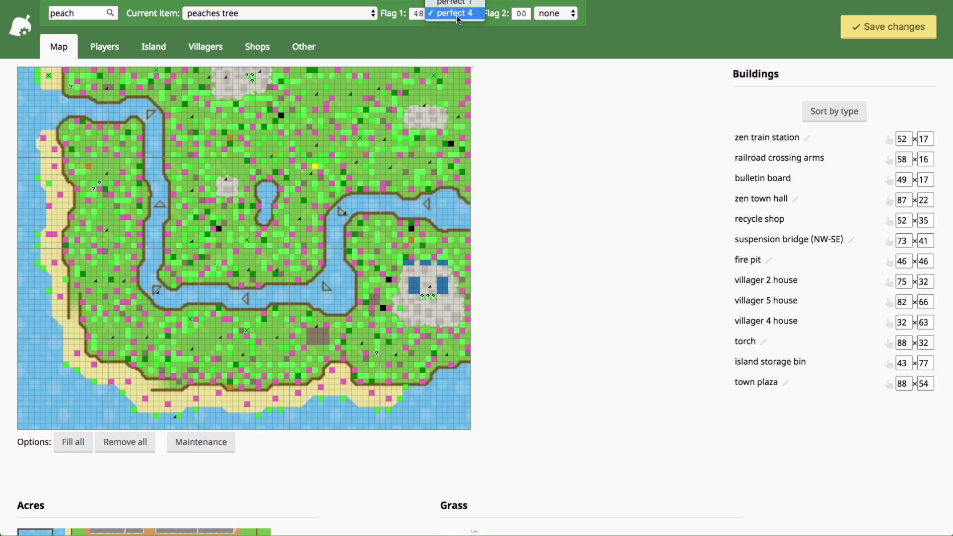
Reset Flag 1 to none, set Flag 2 to mixed, and plant a peach tree at 55x34
key("Up")
key("Up")
key("Return")
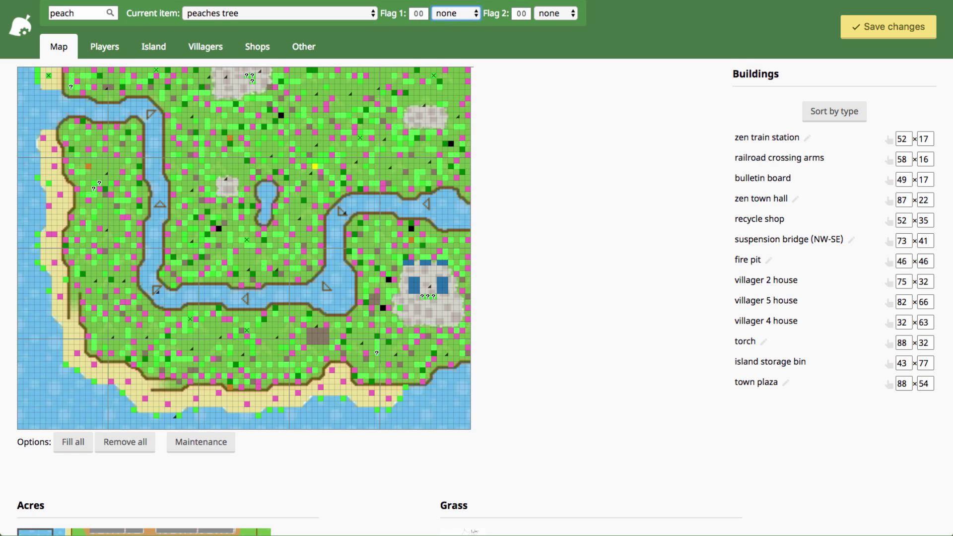
left_click(568, 15)
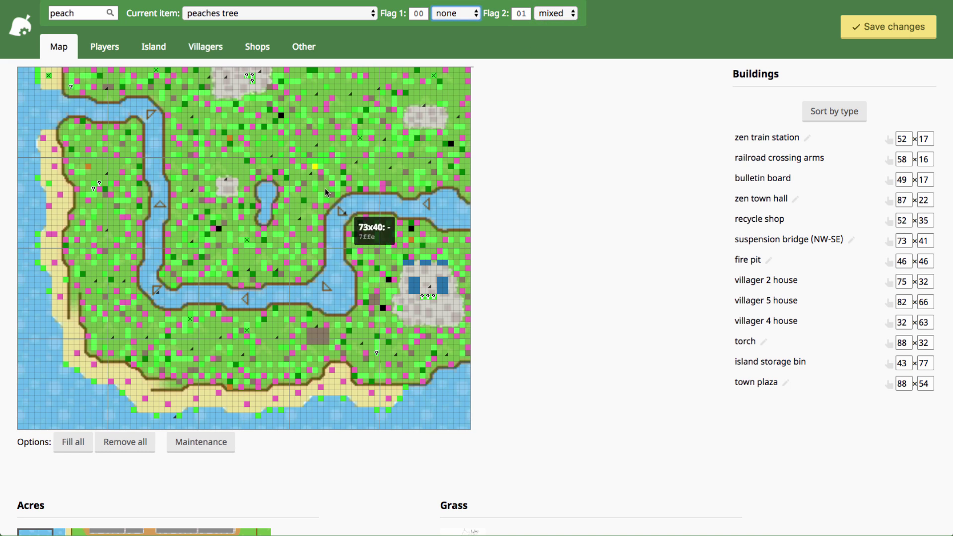
left_click(244, 171)
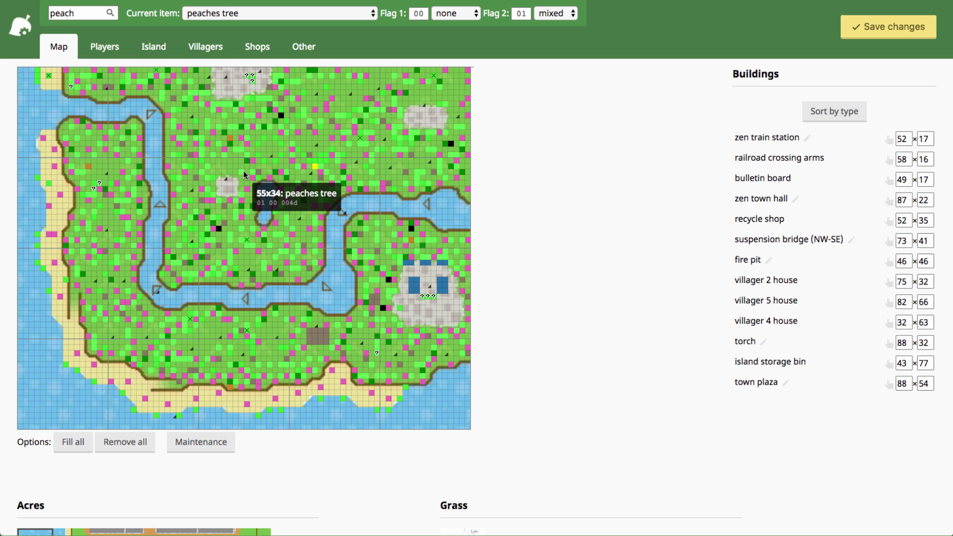
left_click(207, 169)
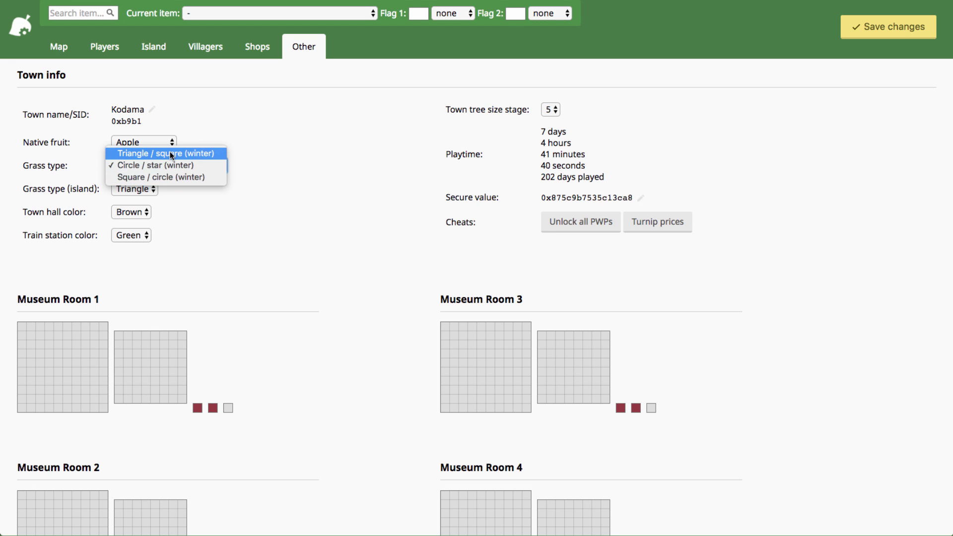
left_click(169, 165)
left_click(157, 188)
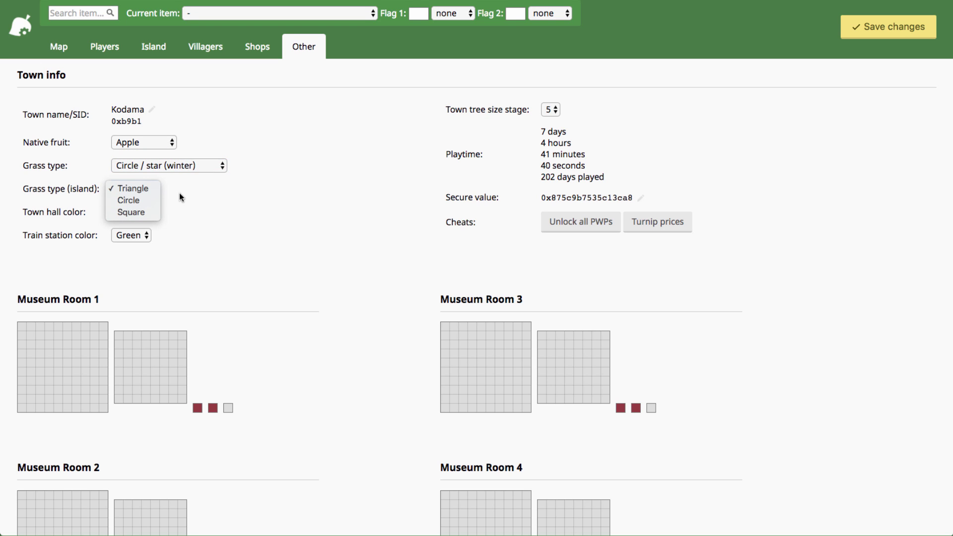
left_click(200, 195)
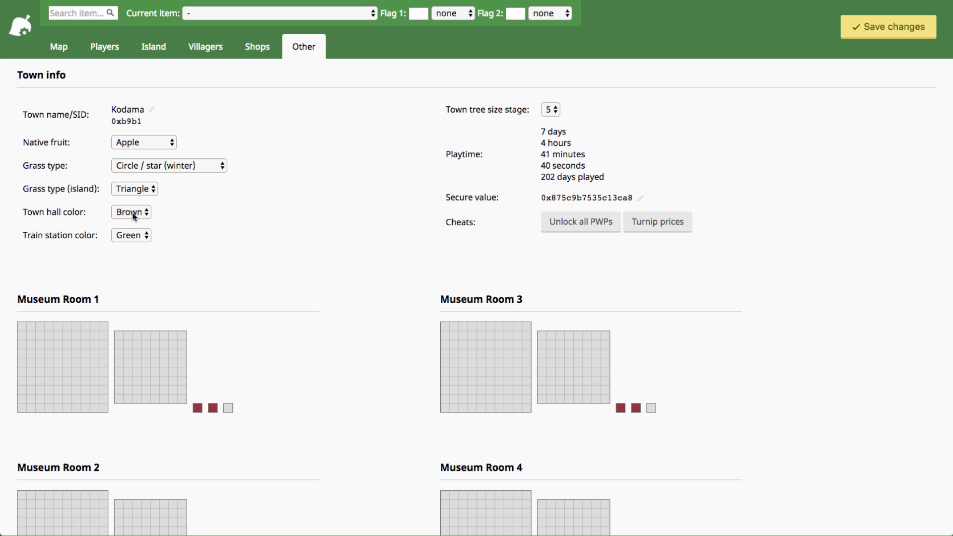
left_click(132, 213)
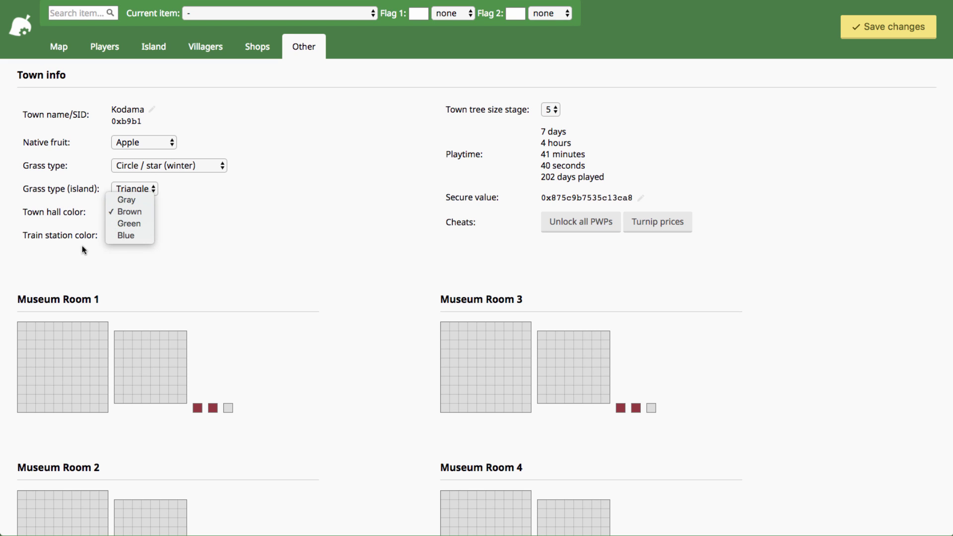
left_click(82, 245)
left_click(144, 237)
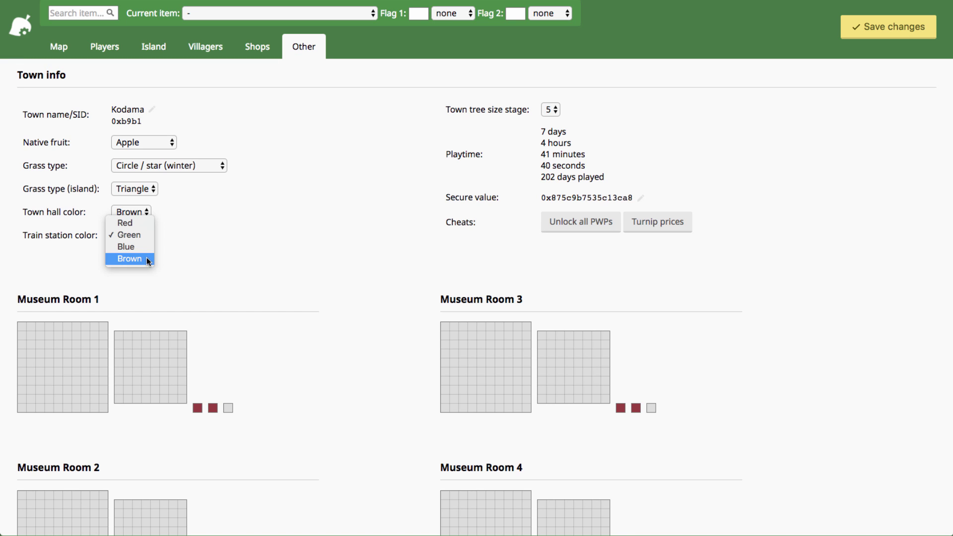
left_click(153, 222)
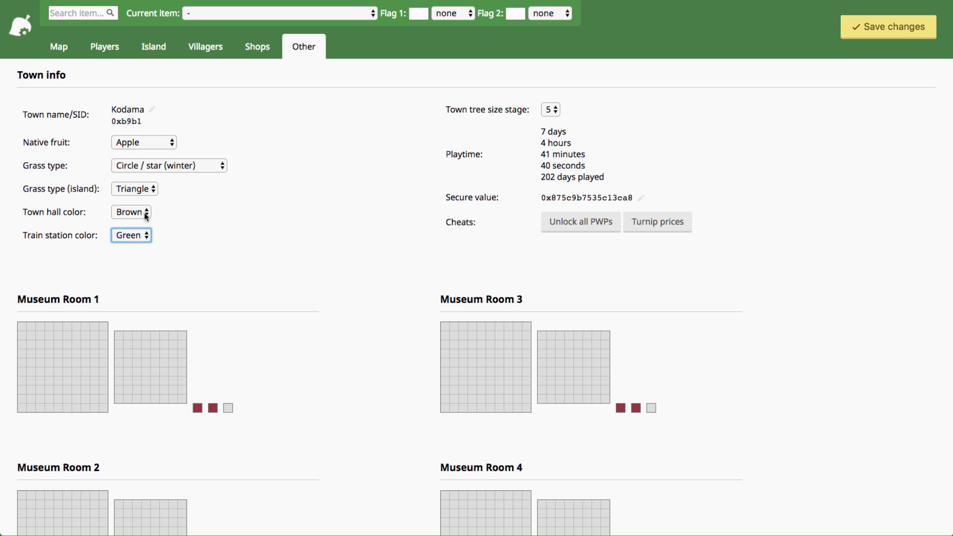
left_click(145, 213)
left_click(162, 237)
Check the town tree size stages, then trigger the Unlock all PWPs cheat
left_click(553, 111)
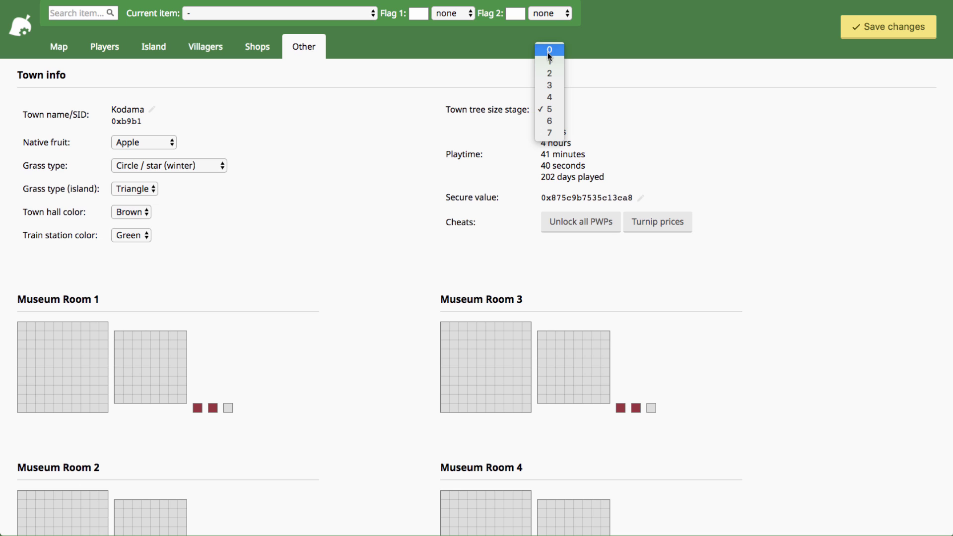
scroll(733, 146, "down", 1)
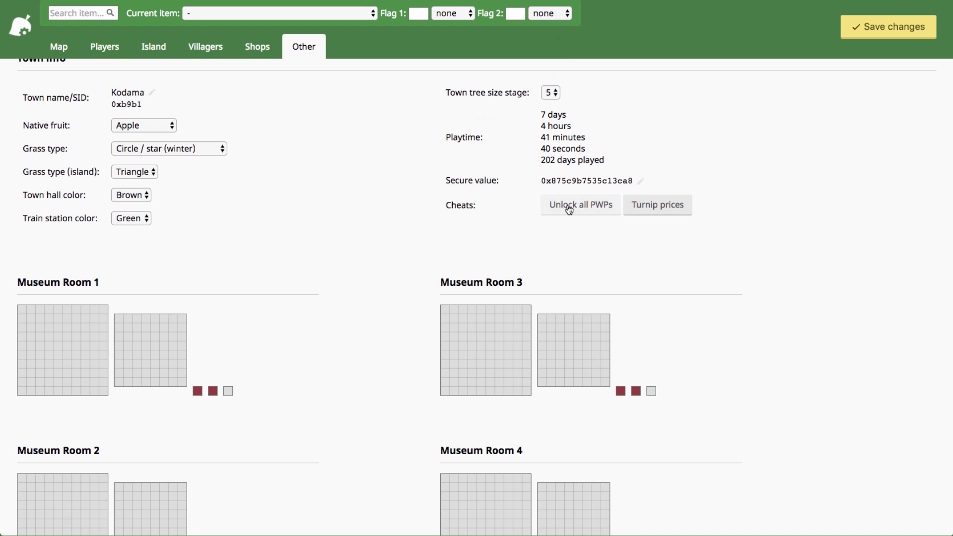
left_click(569, 214)
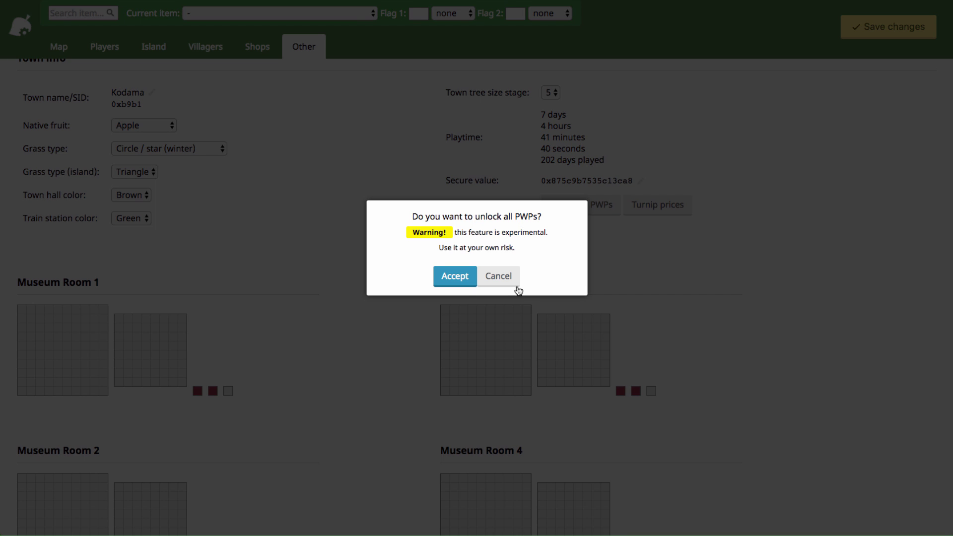
Cancel the PWP unlock, then decline the cheat setting turnip prices to 990
left_click(514, 283)
left_click(658, 206)
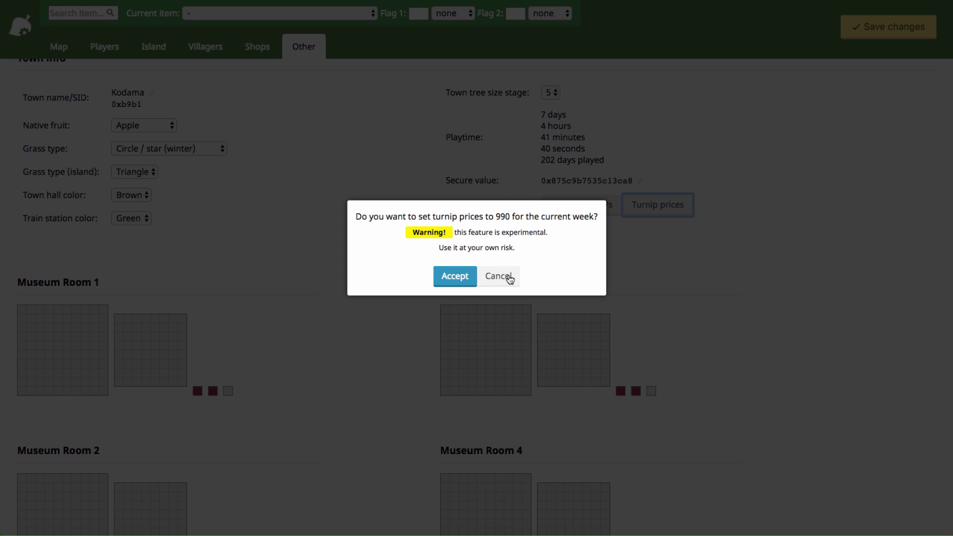
left_click(510, 279)
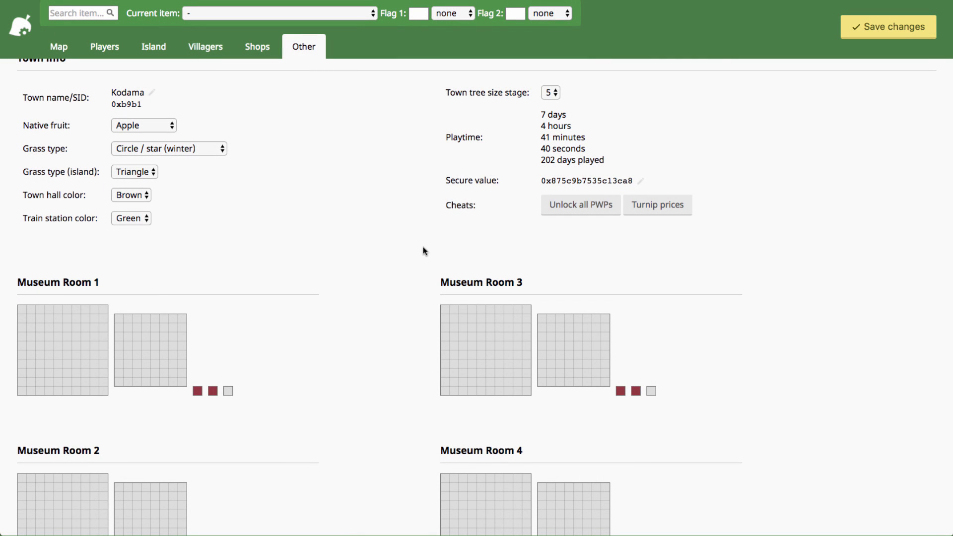
Search 'table' and place an exotic table in Museum Room 1's large grid
scroll(426, 251, "down", 1)
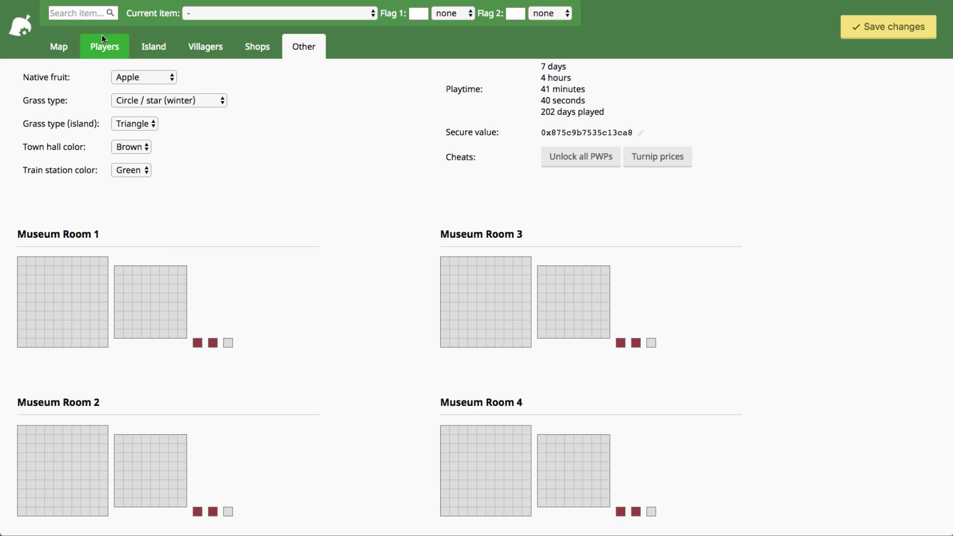
left_click(99, 13)
left_click(92, 14)
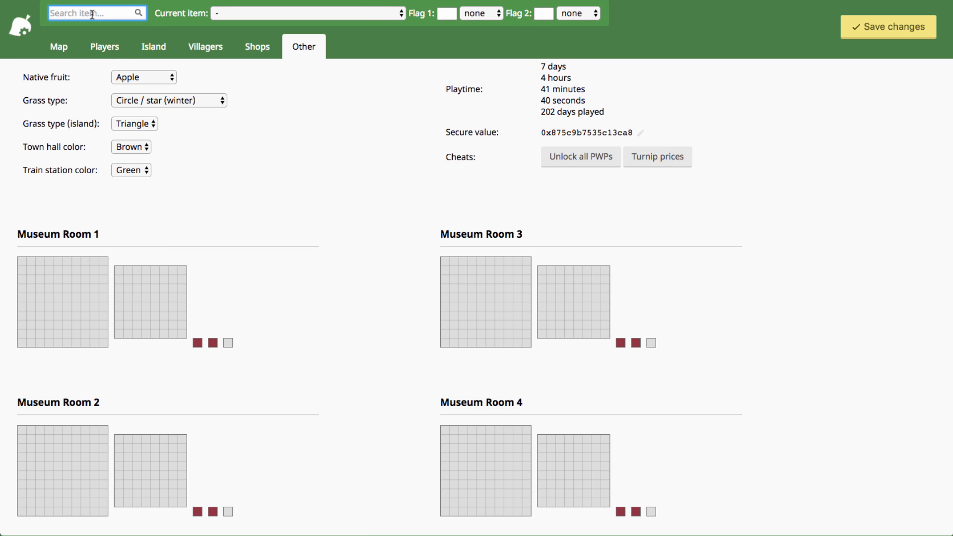
type("table")
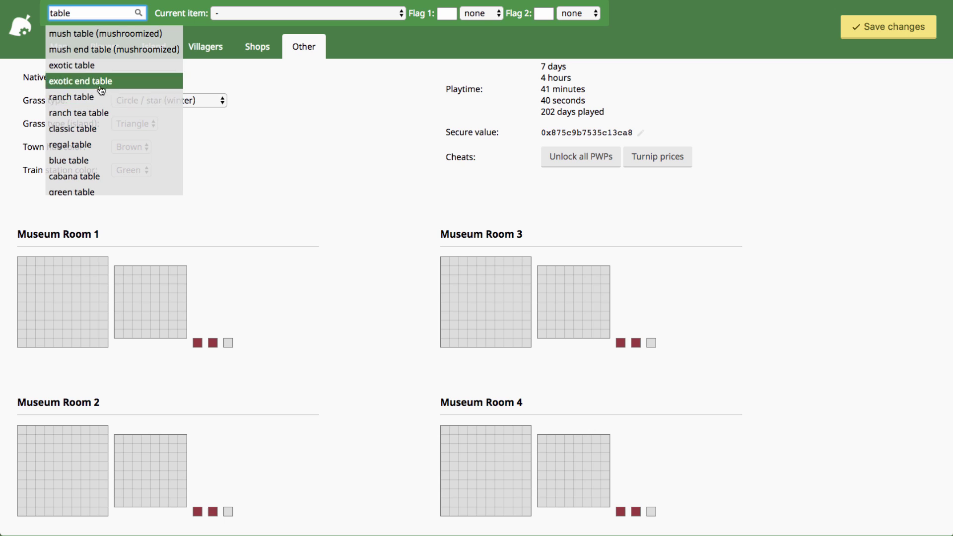
left_click(95, 72)
left_click(46, 288)
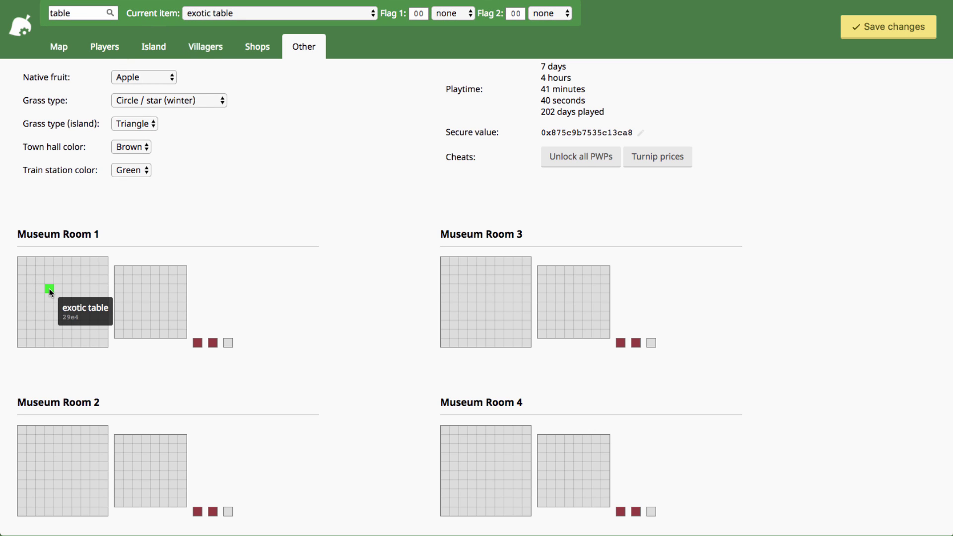
Cycle the table's watered, buried and orientation flags, then clear them back to none
key("w")
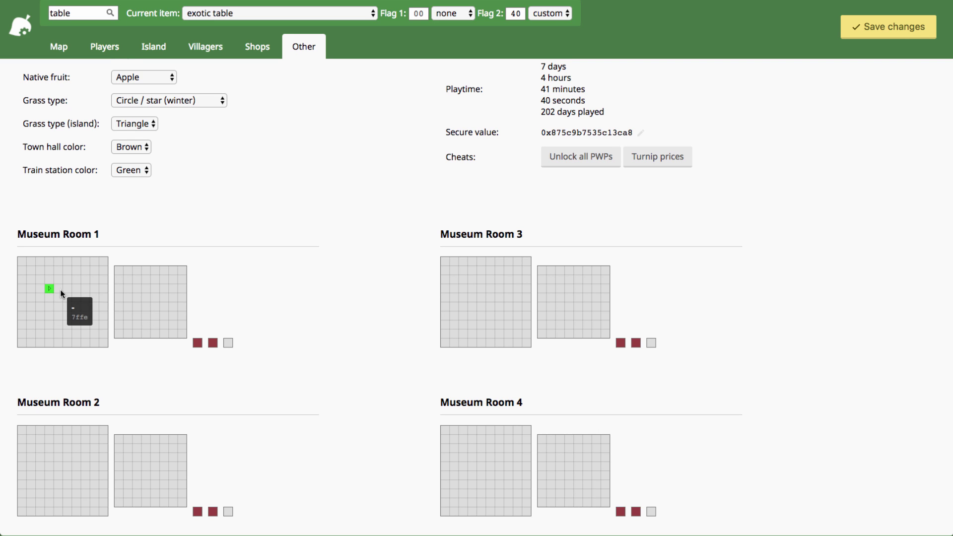
key("b")
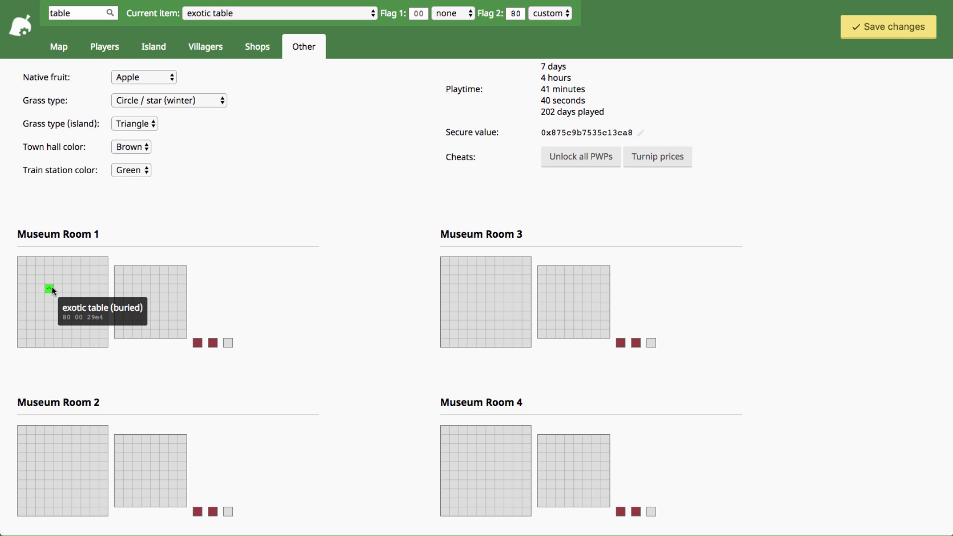
key("r")
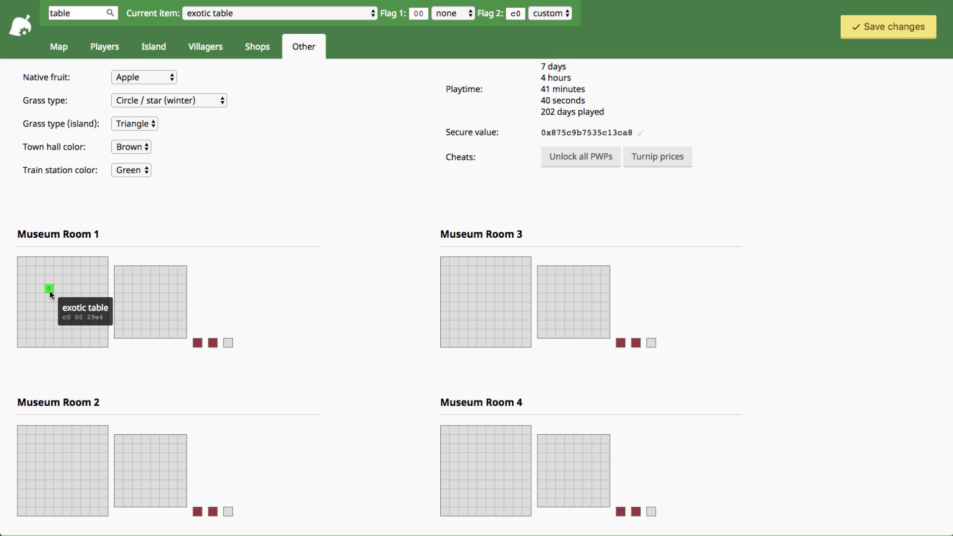
scroll(50, 291, "up", 1)
key("r")
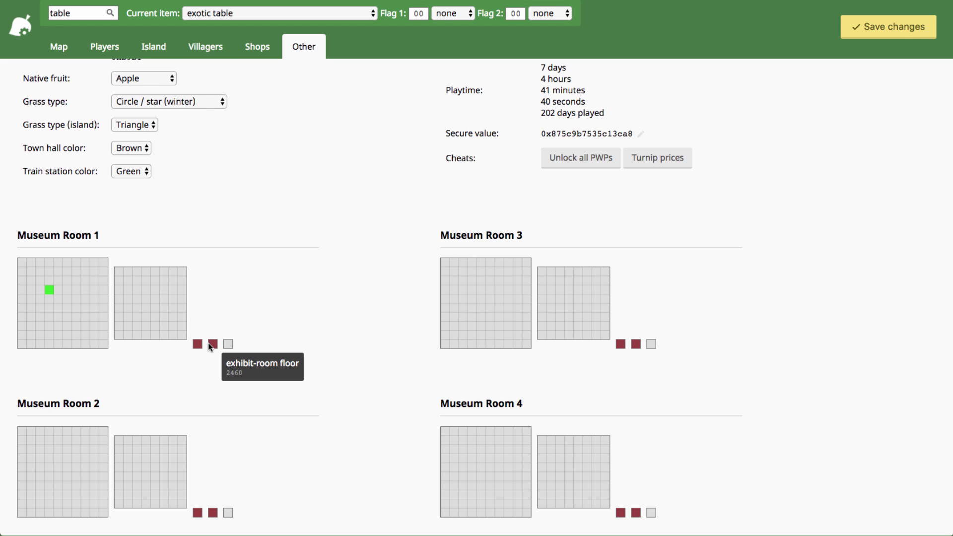
scroll(19, 253, "down", 1)
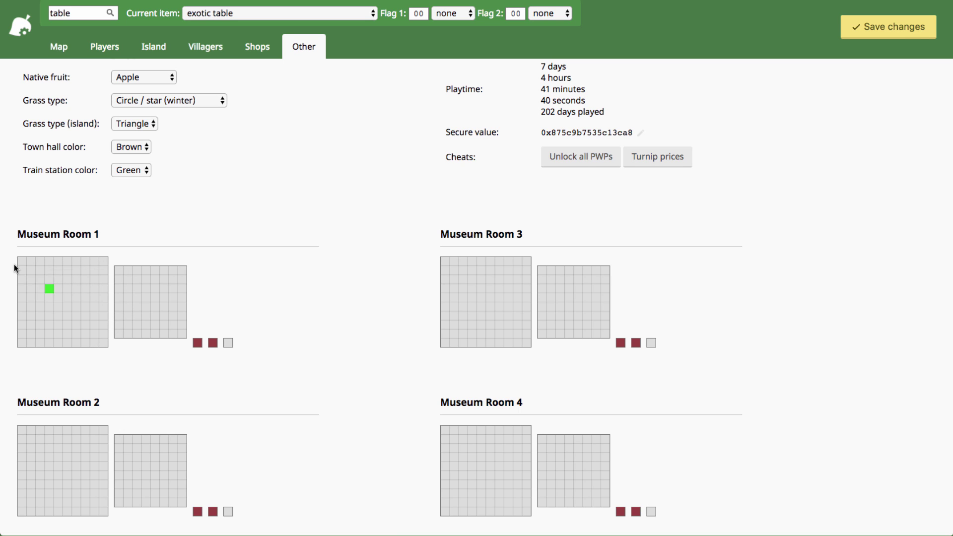
Search 'sconc' and place a watered sconce (Flag 2 40) in Room 1's bottom-left cell
left_click(60, 13)
double_click(61, 13)
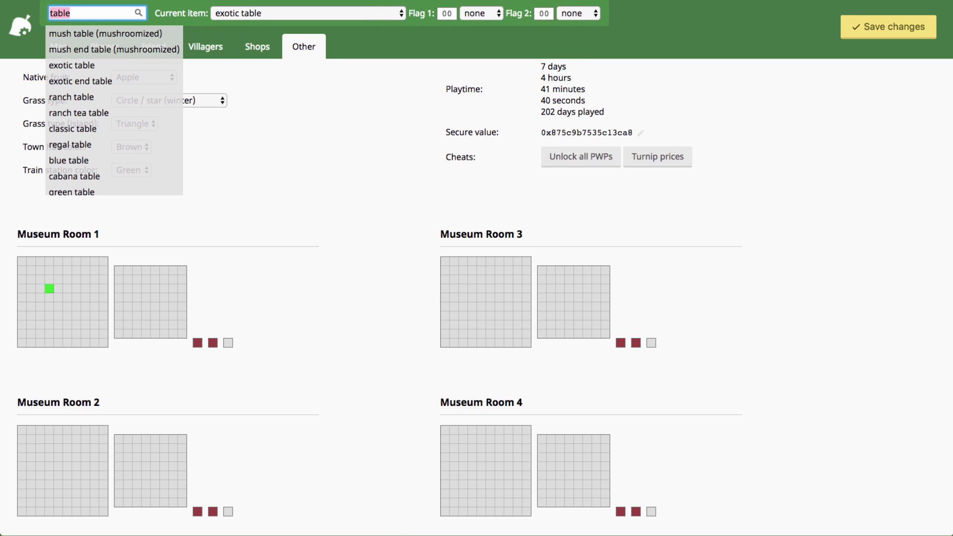
type("sconc")
left_click(69, 33)
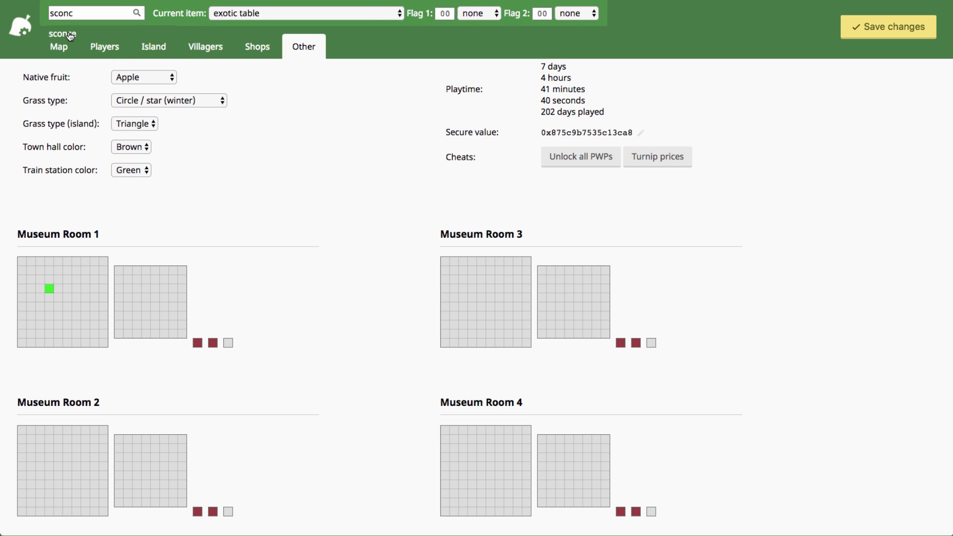
left_click(22, 335)
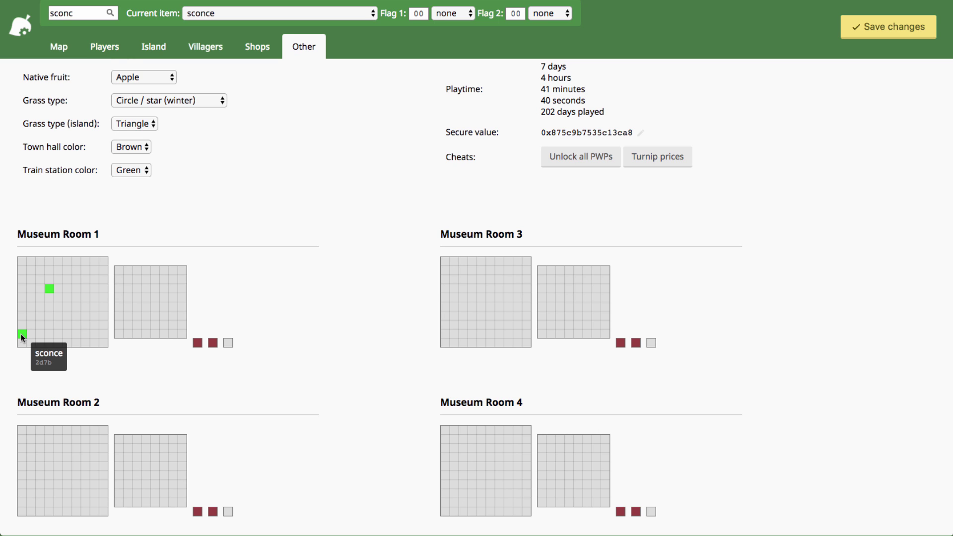
left_click(23, 334)
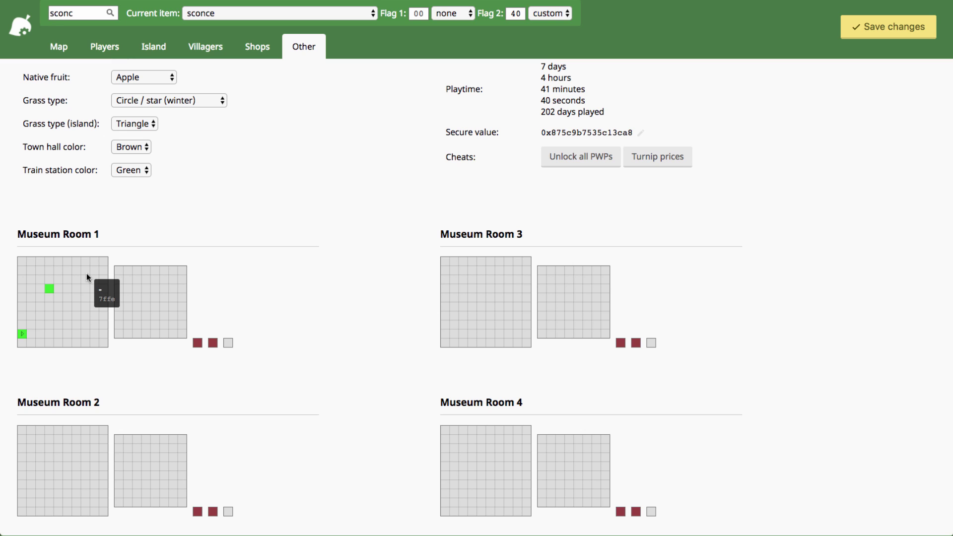
Reselect the search text, dismiss the suggestions, and place the item in Museum Room 1's grid
left_click(65, 14)
left_click_drag(65, 14, 47, 17)
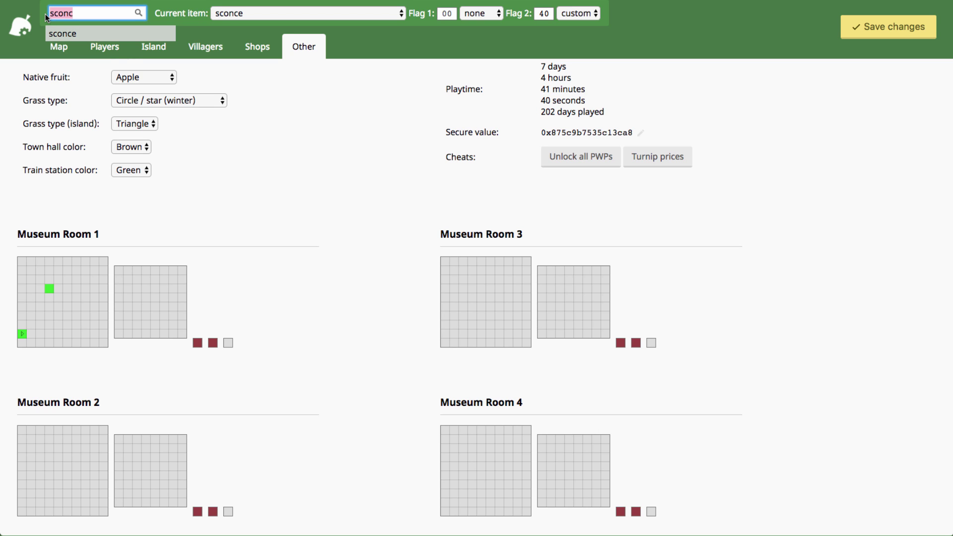
left_click(260, 222)
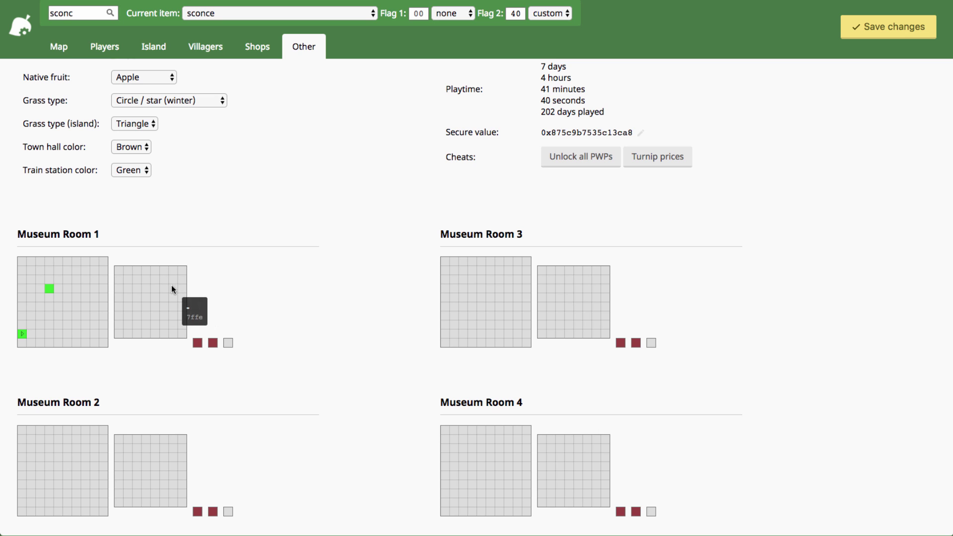
left_click(49, 288)
Scroll back up and open the town map with its buildings and coordinates
scroll(380, 198, "up", 2)
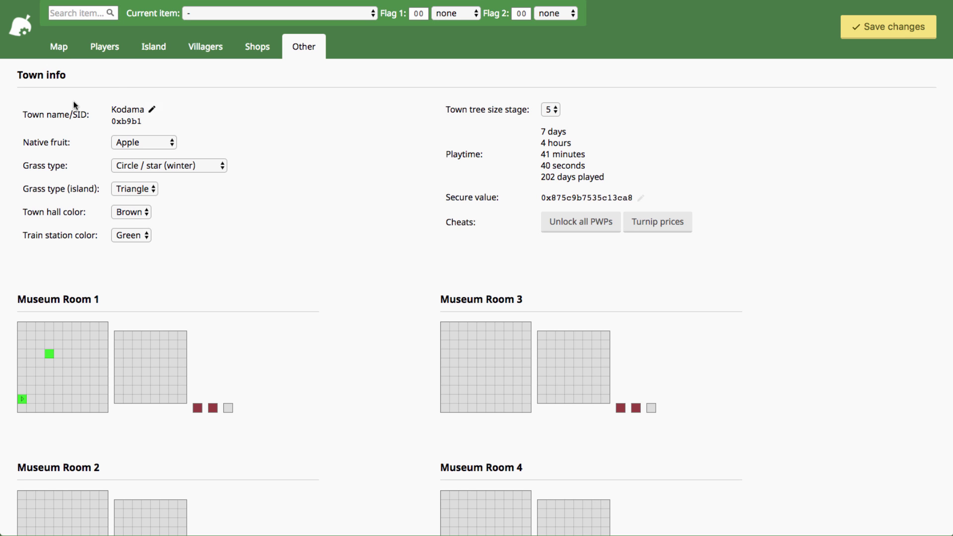
left_click(58, 48)
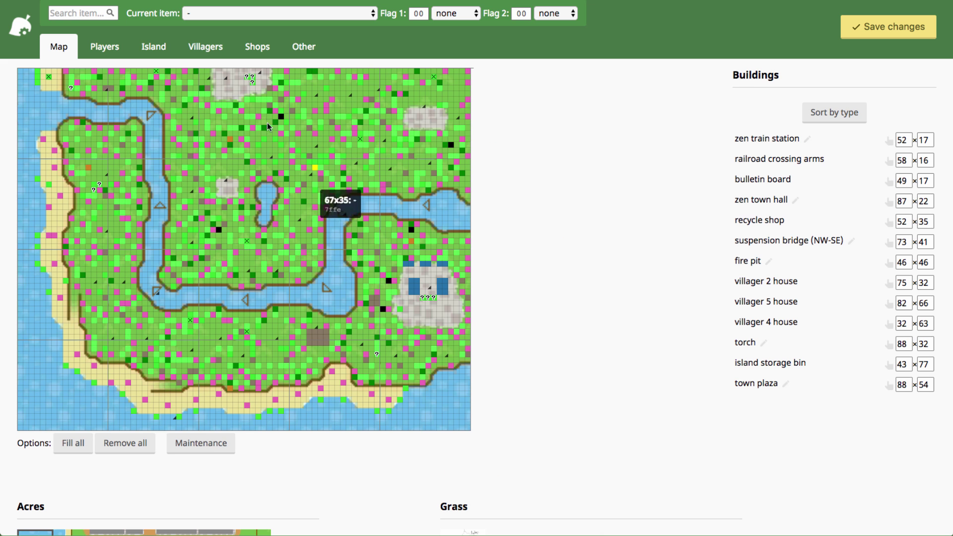